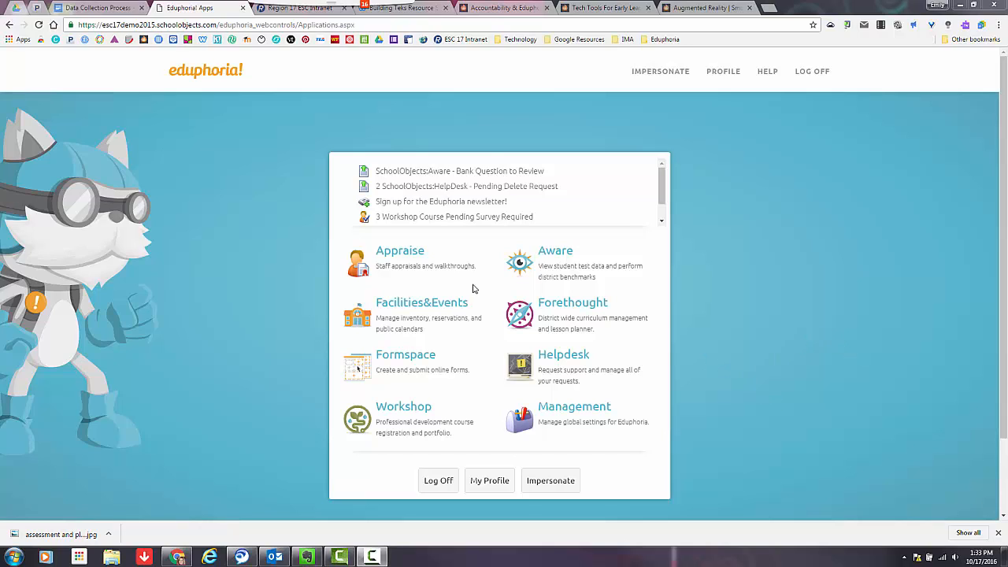
- Open Aware and start creating a new data view with the Advanced Data View Wizard
left_click(582, 266)
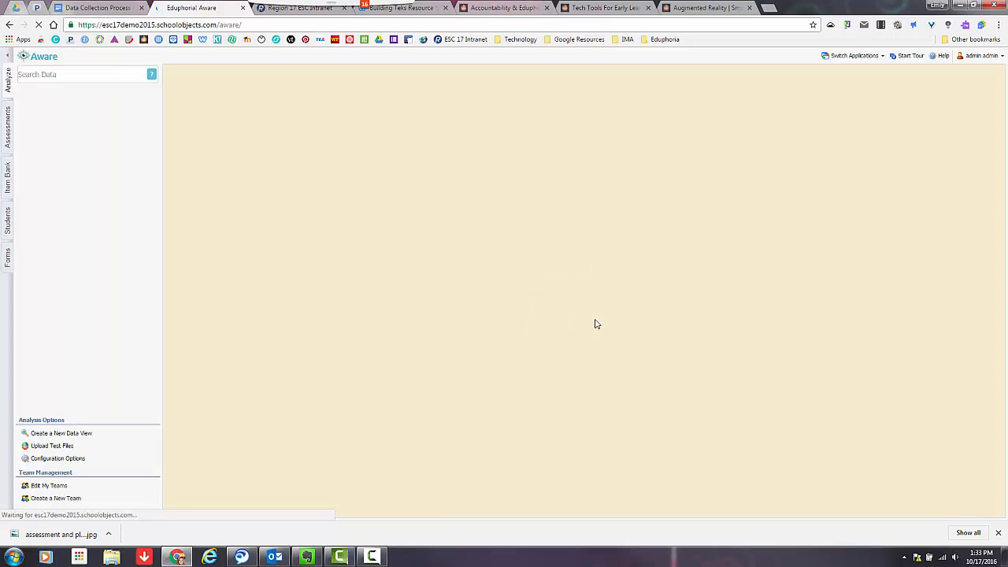
left_click(82, 435)
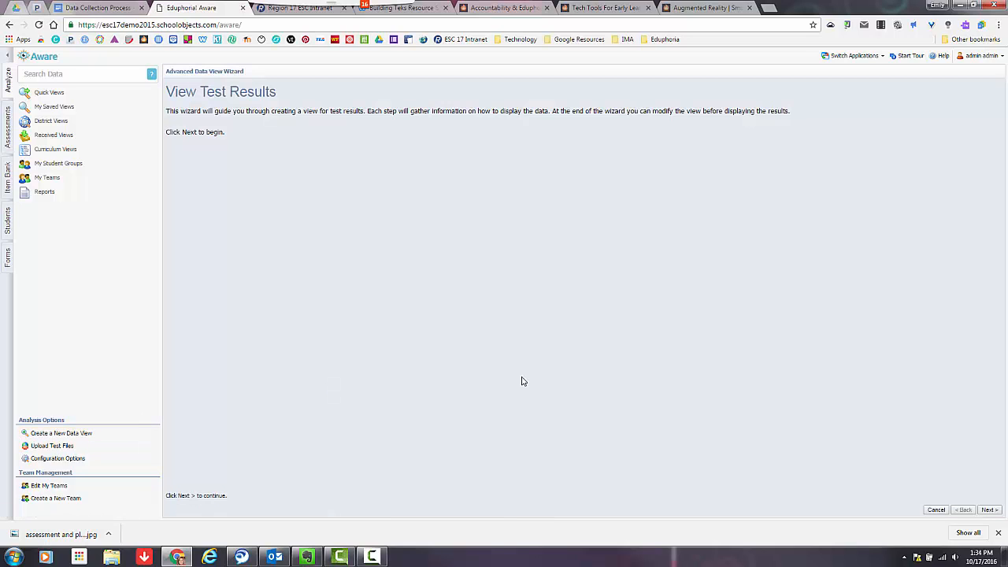
left_click(989, 511)
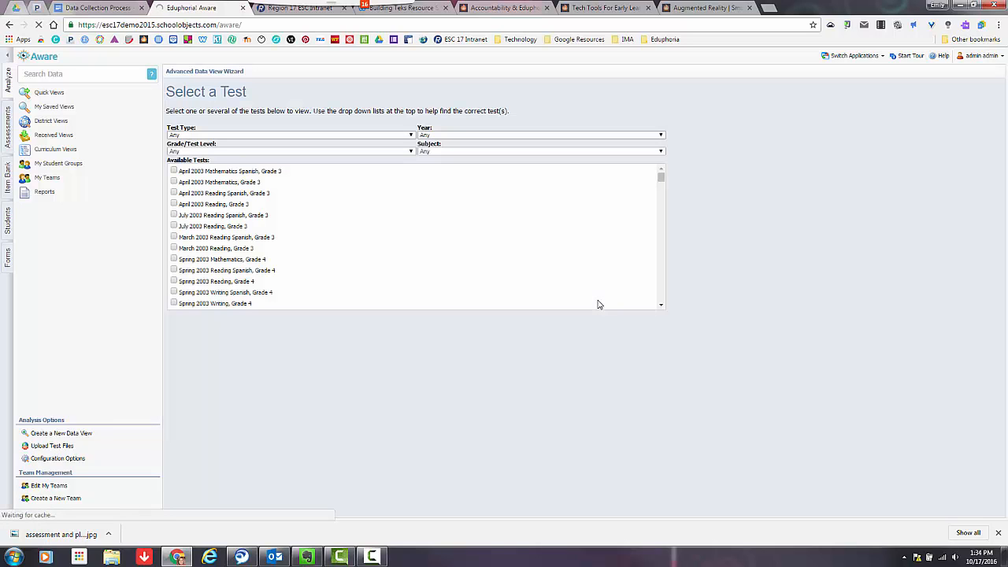
- Filter the tests to STAAR Test for 2014-2015 and select April 2015 STAAR Reading, Grade 4 for the view
left_click(234, 136)
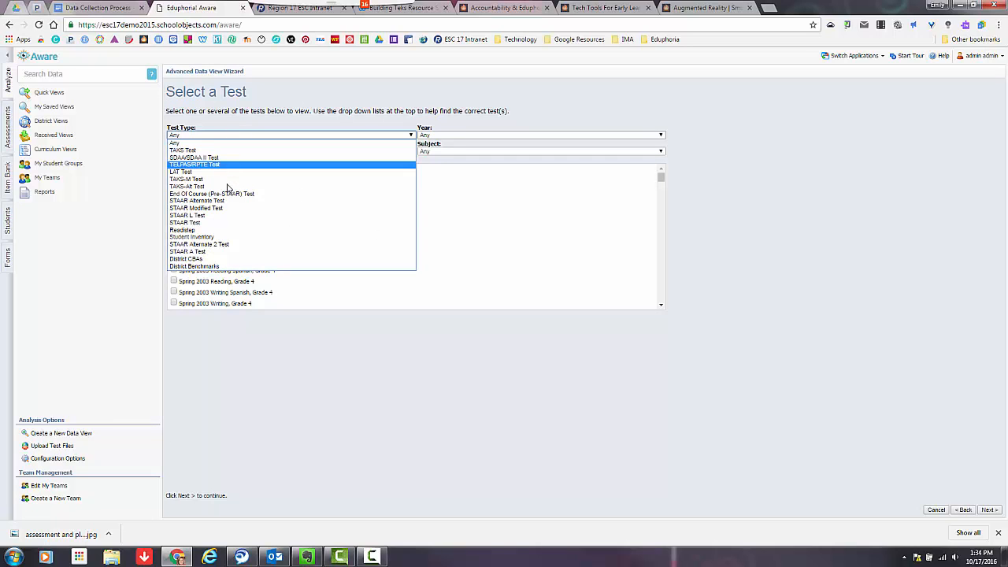
left_click(225, 223)
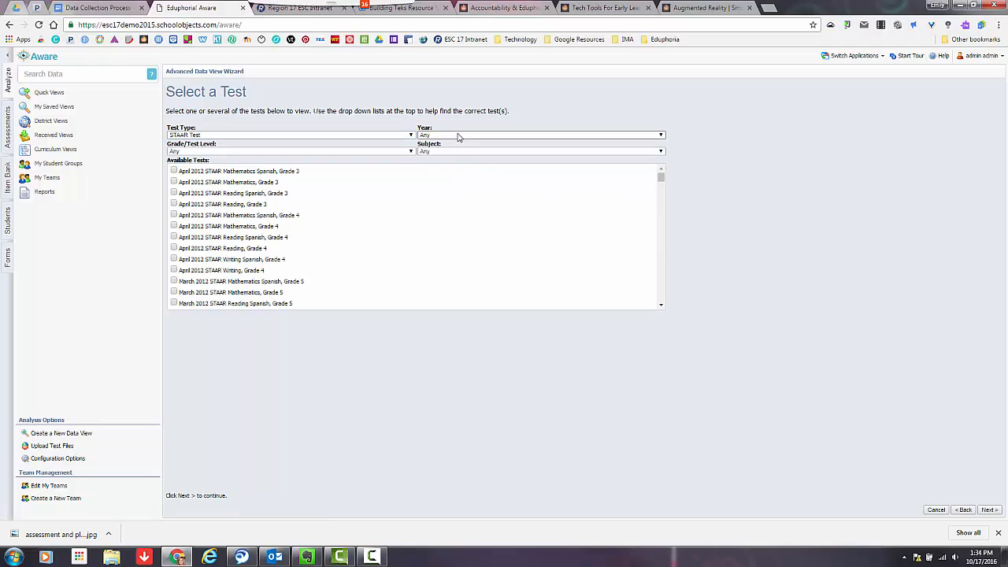
left_click(459, 137)
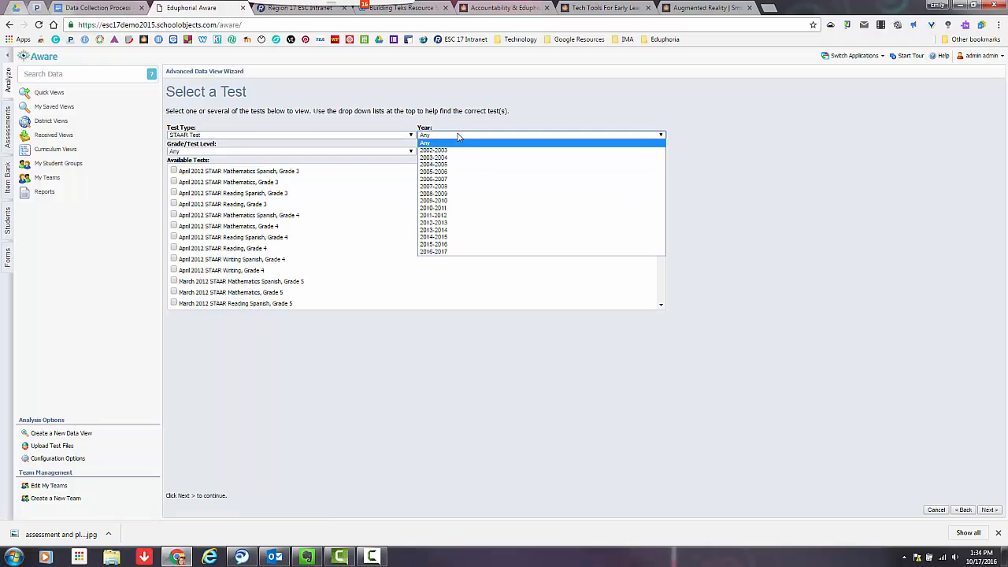
left_click(473, 247)
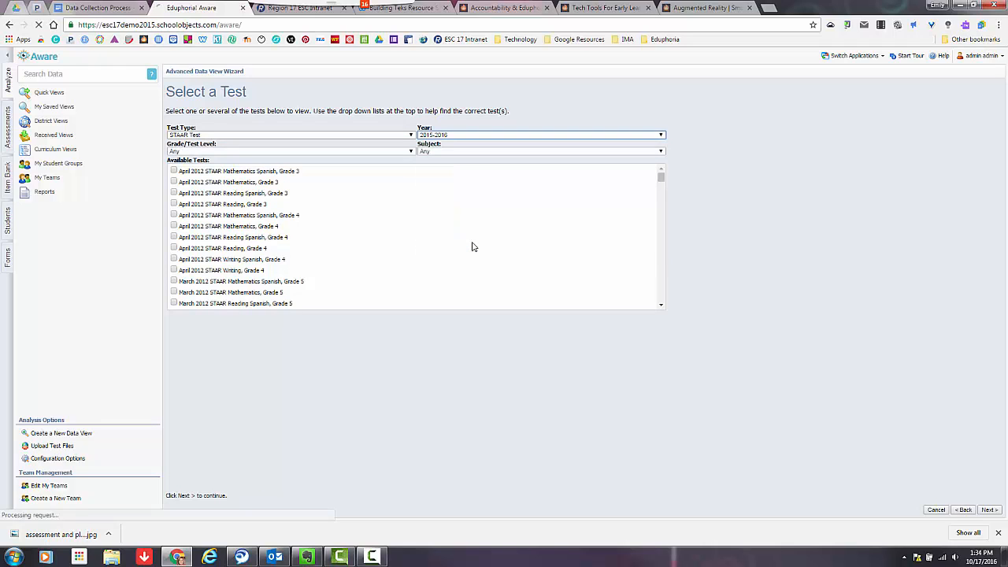
left_click(456, 136)
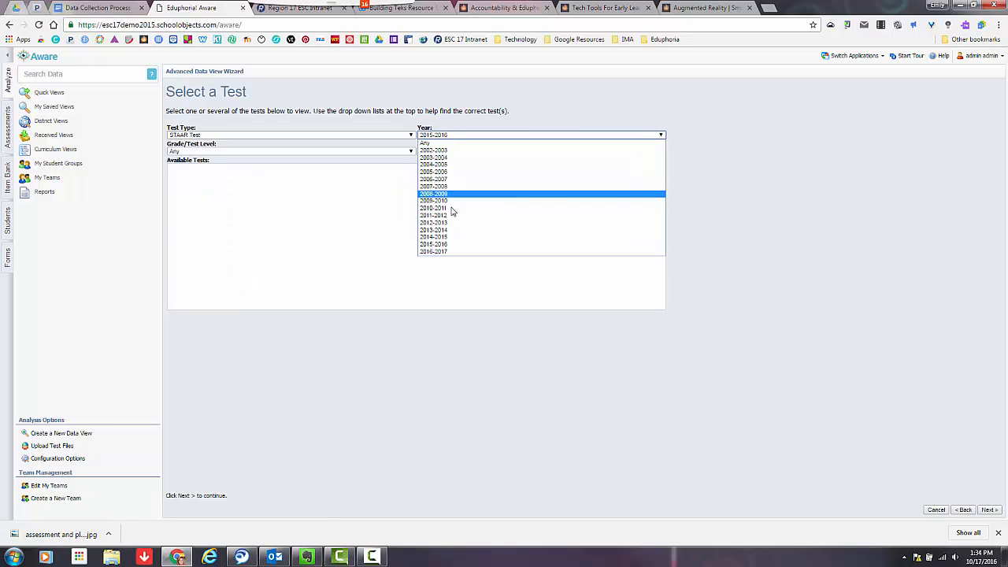
left_click(453, 238)
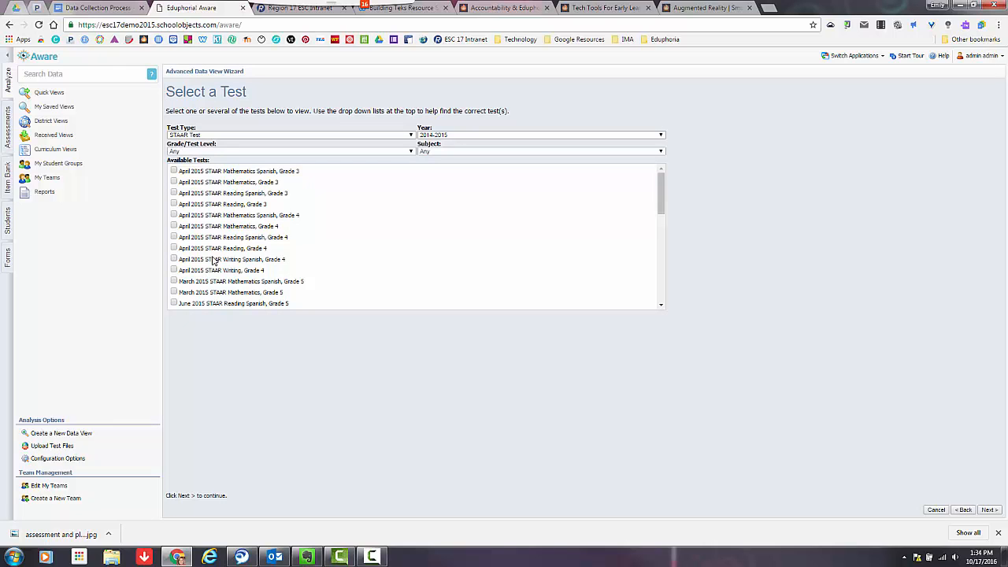
left_click(175, 248)
left_click(990, 510)
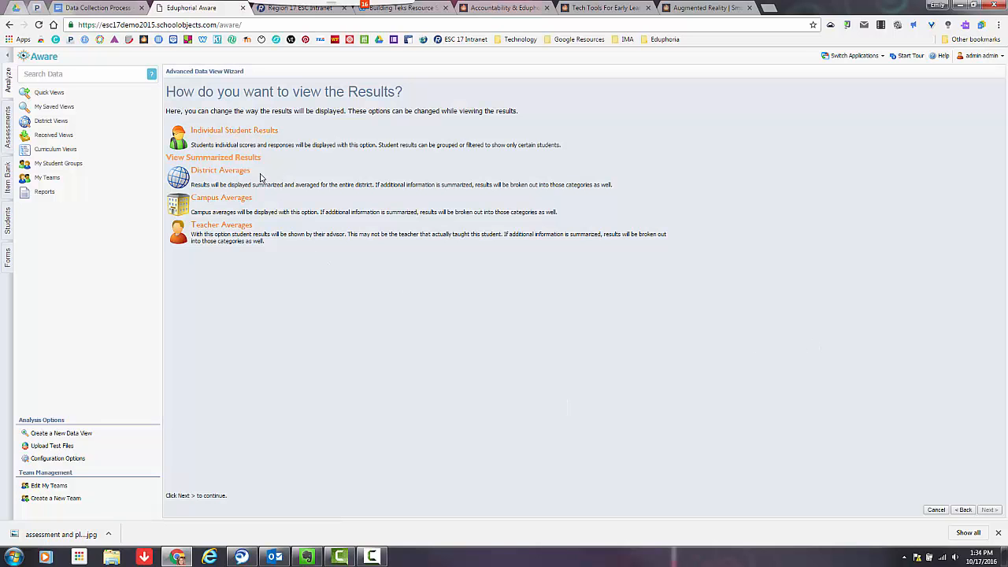
- Choose Individual Student Results and Where Students are Now, without preset columns or summaries, and open the view for editing
left_click(236, 134)
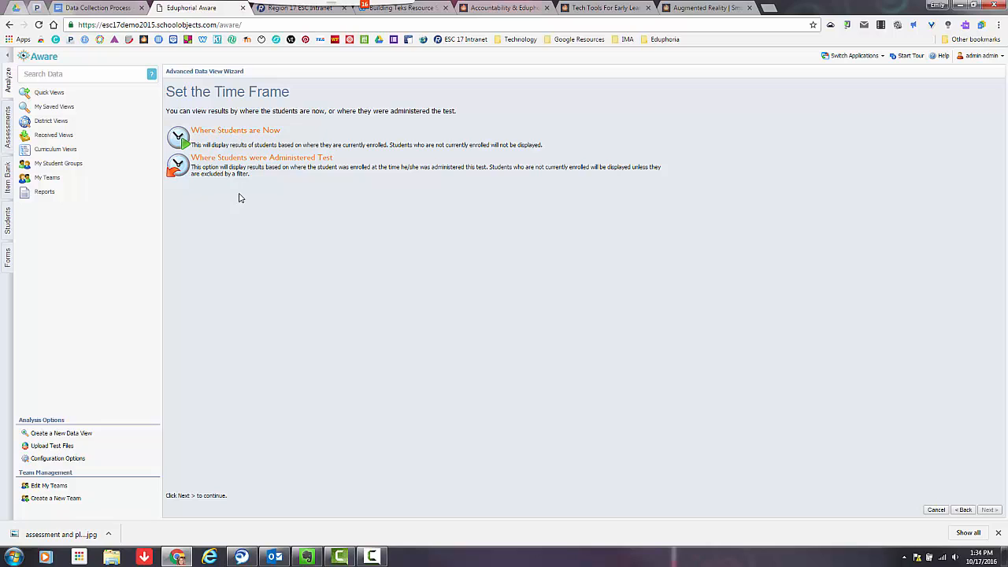
left_click(240, 134)
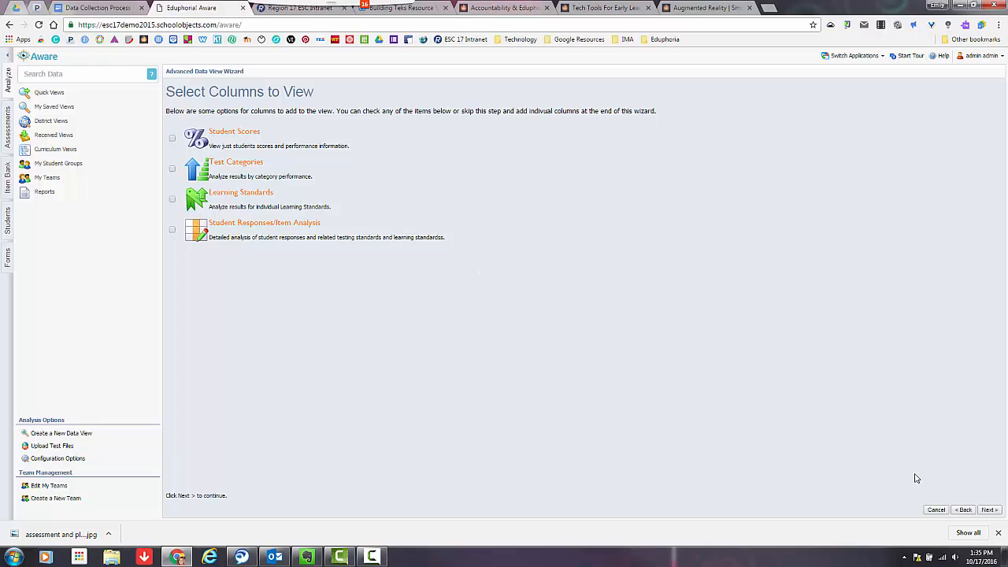
left_click(990, 512)
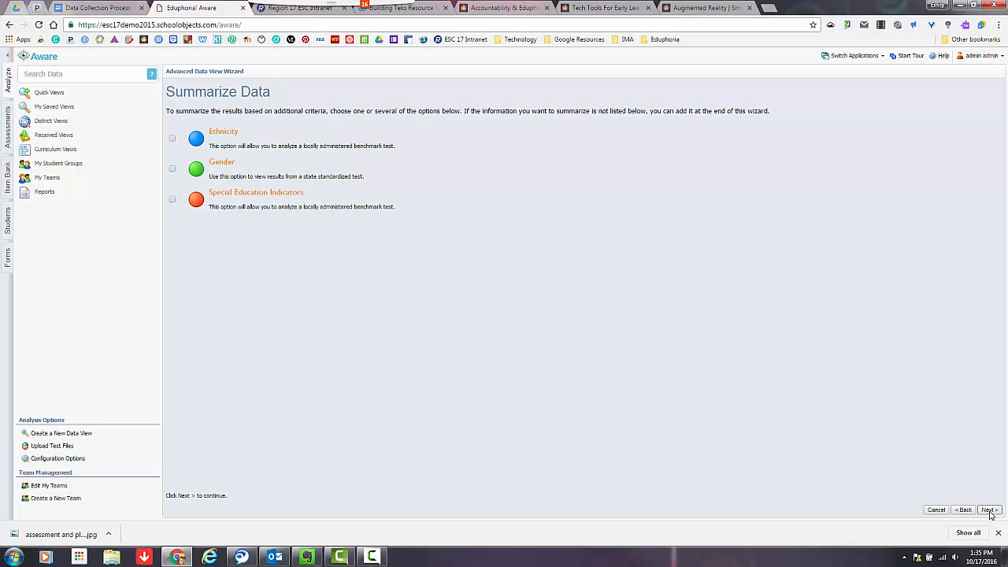
left_click(990, 511)
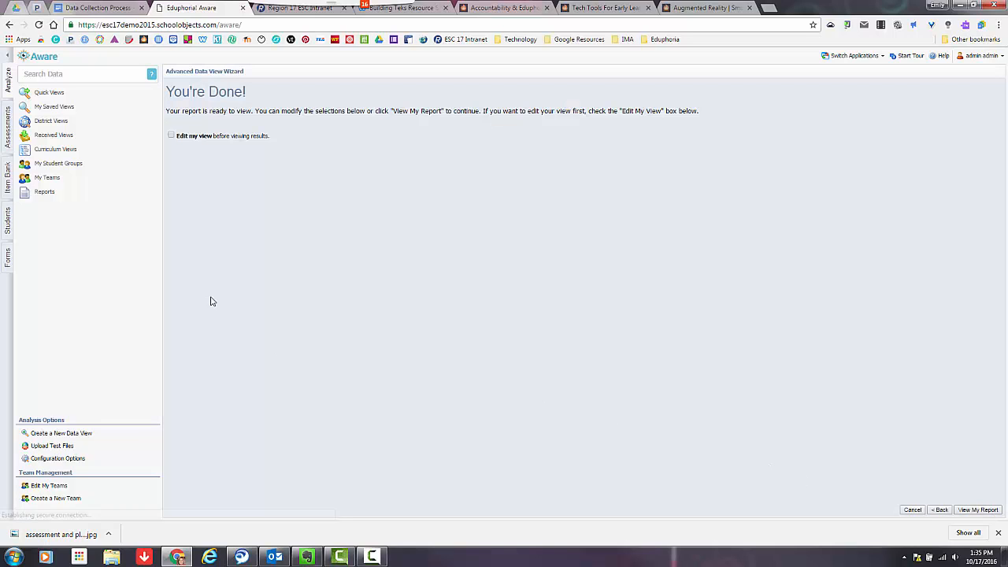
left_click(171, 136)
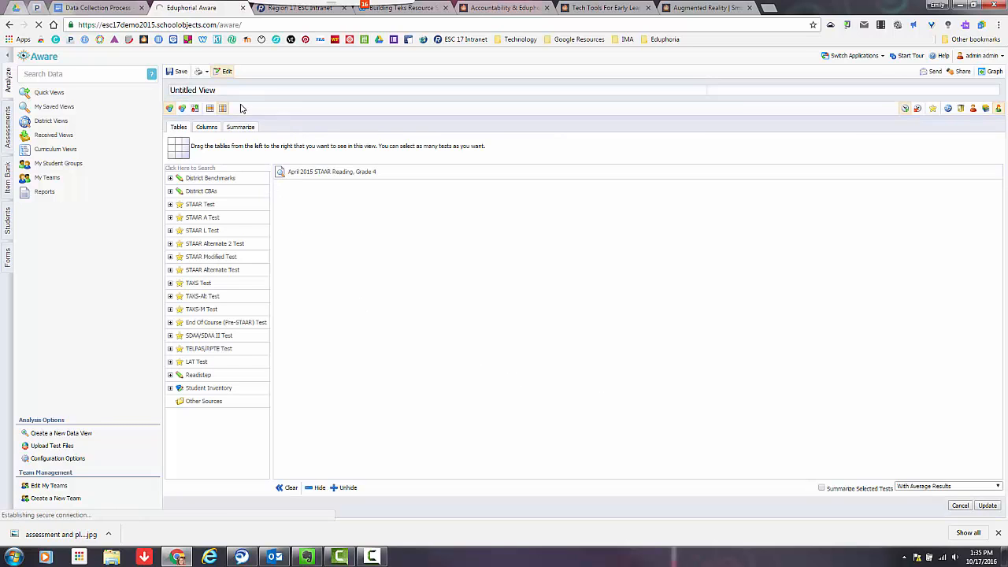
- Name the untitled view "STAAR Level II Final, Not Level III"
left_click(181, 91)
left_click_drag(181, 96, 159, 100)
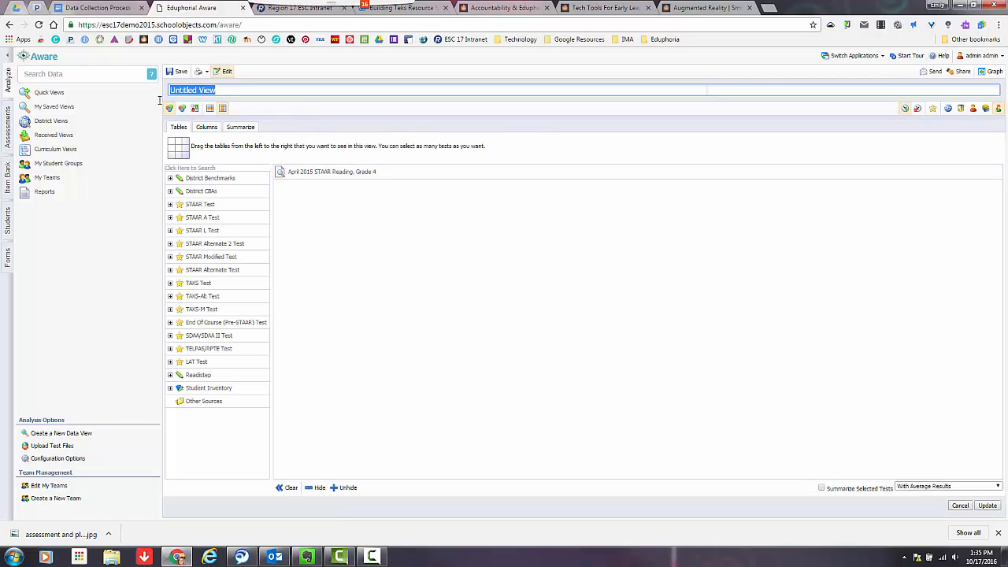
type("S")
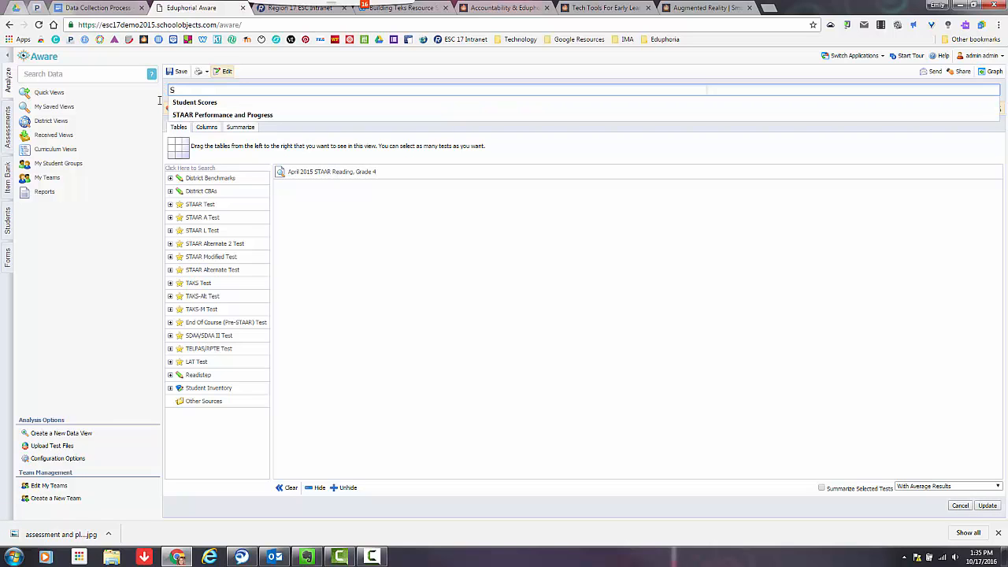
type("TAA")
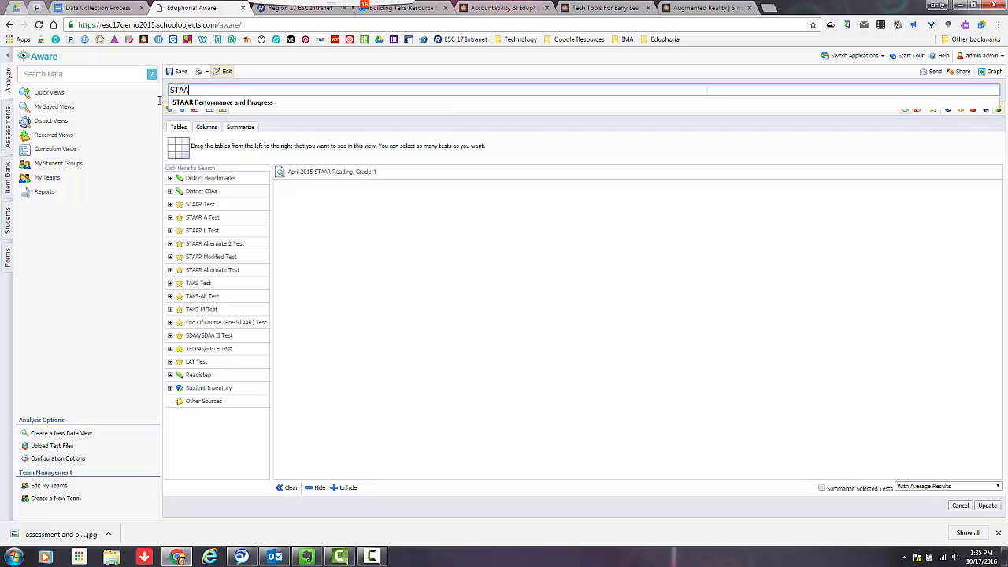
type("R Level II")
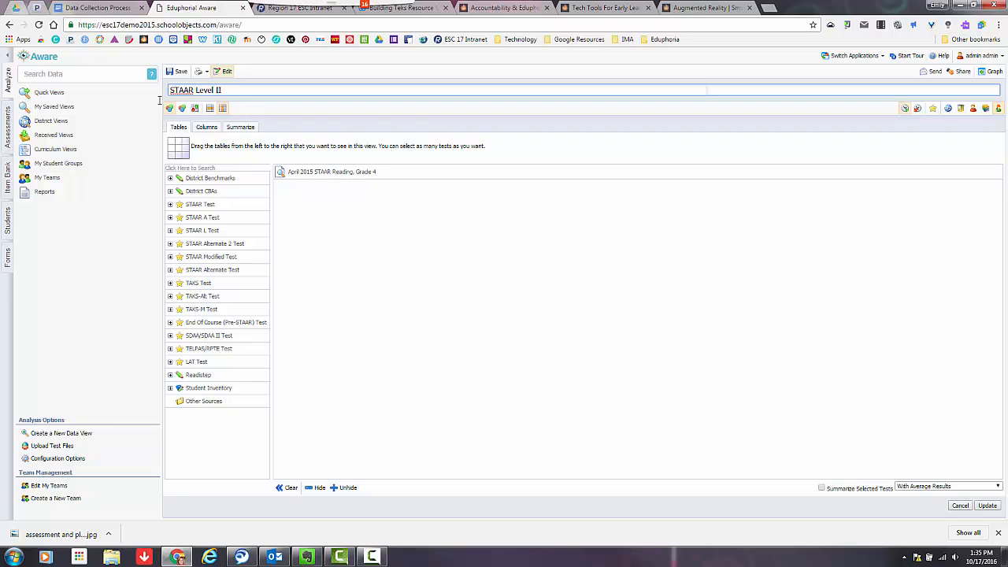
type(" Final, NO")
- Add the Scale Score, Level 2: Final Recommended and Level 3: Advanced/Accomplished columns from Scores to the view
left_click(207, 128)
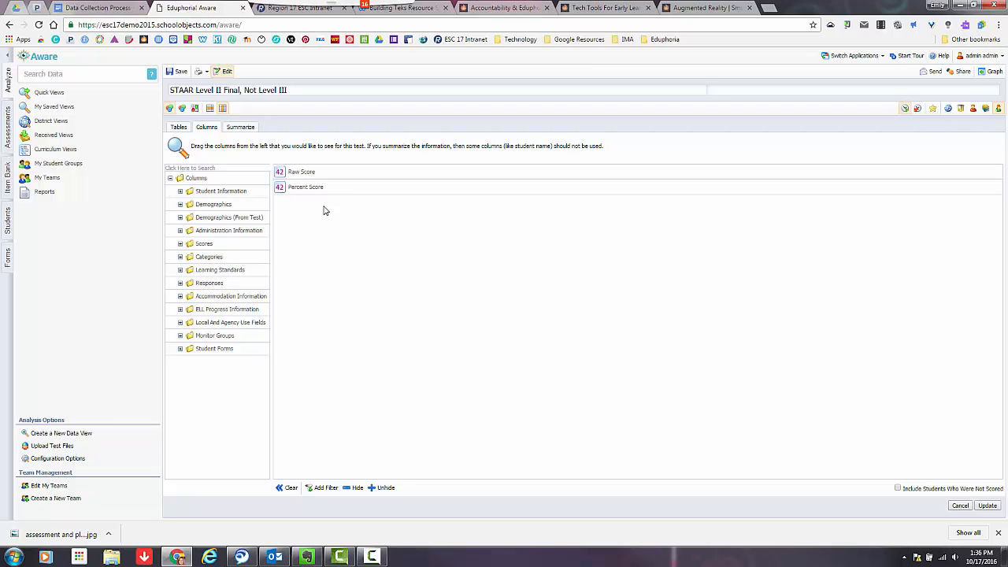
double_click(204, 244)
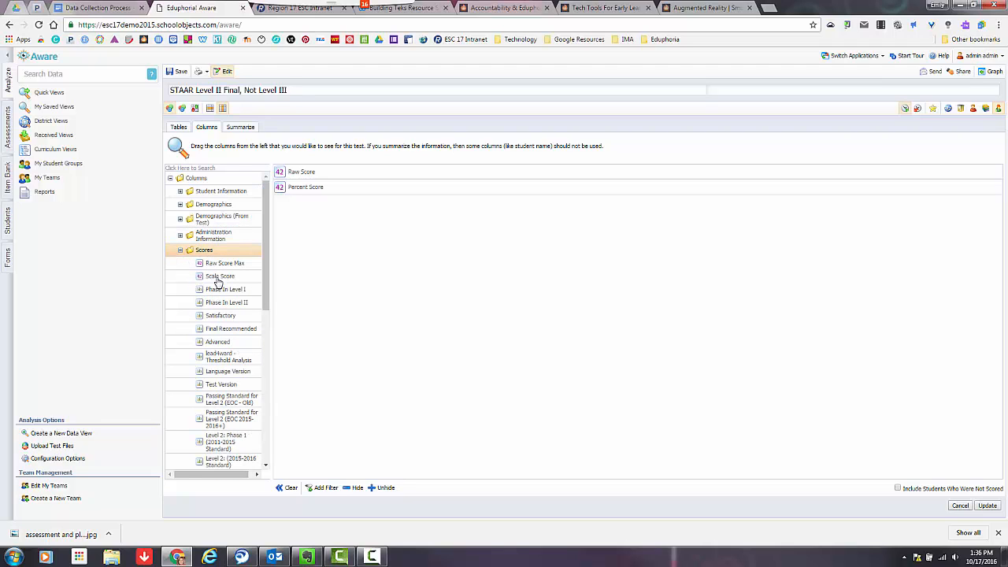
left_click_drag(219, 281, 348, 233)
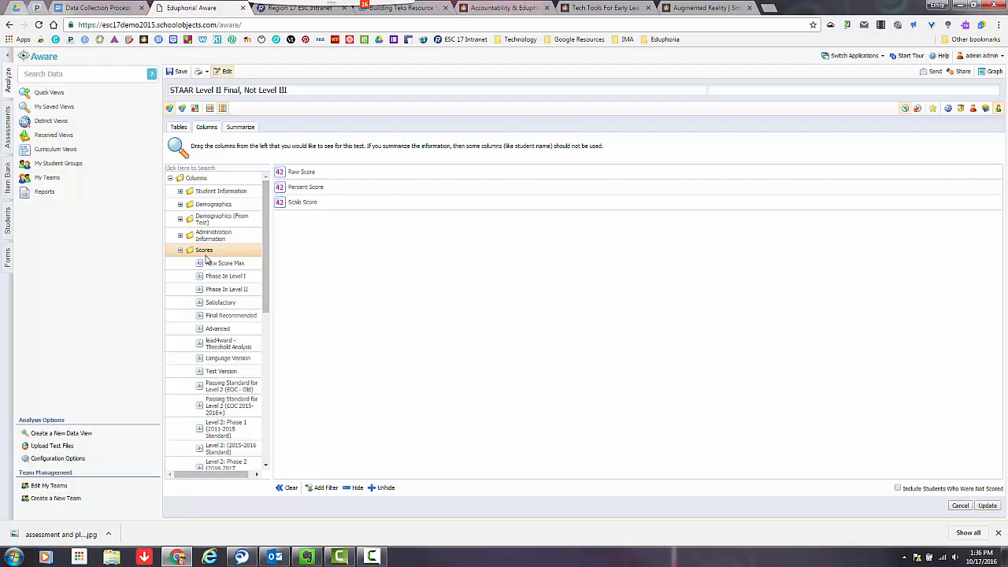
left_click_drag(267, 307, 269, 419)
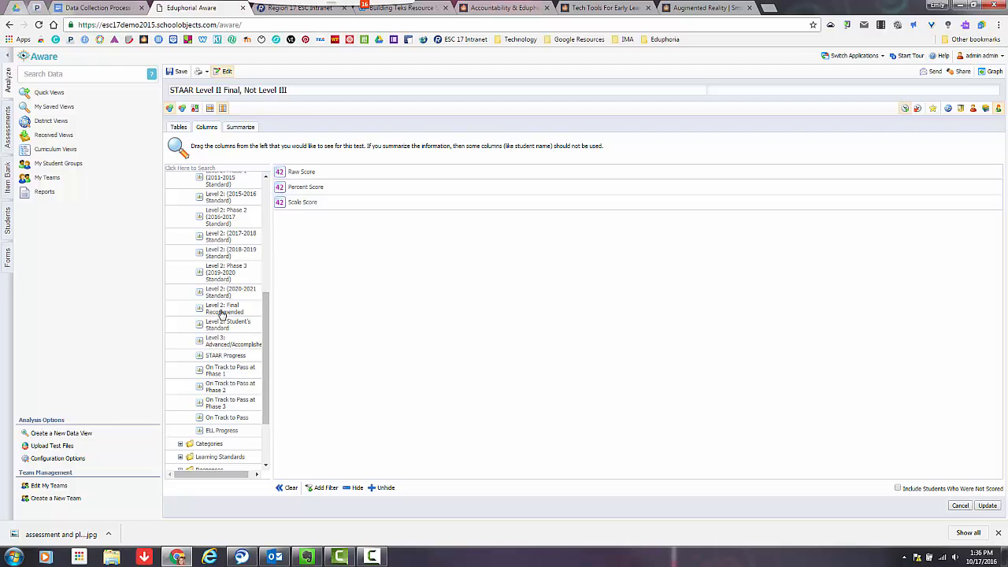
left_click_drag(222, 316, 406, 362)
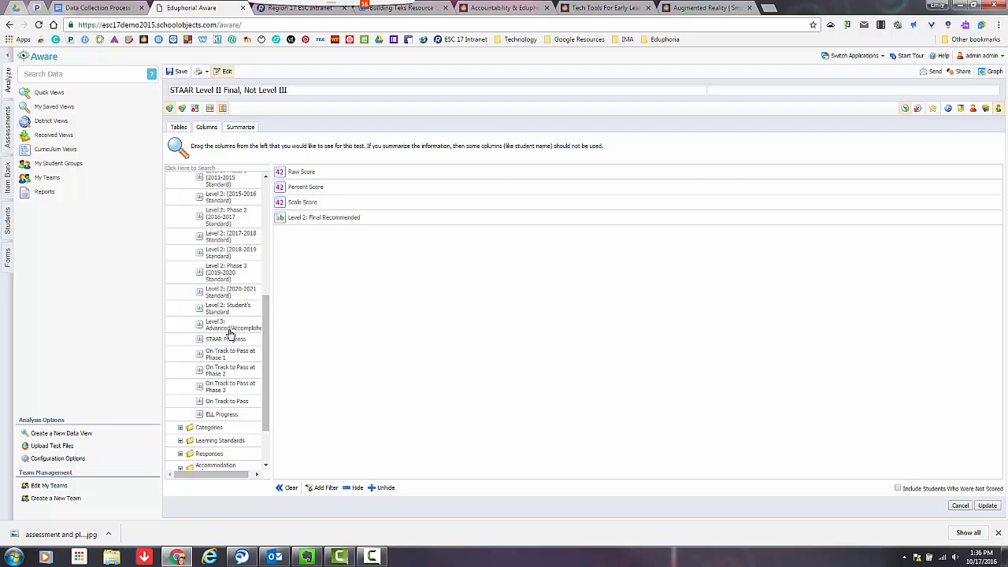
left_click_drag(231, 329, 383, 389)
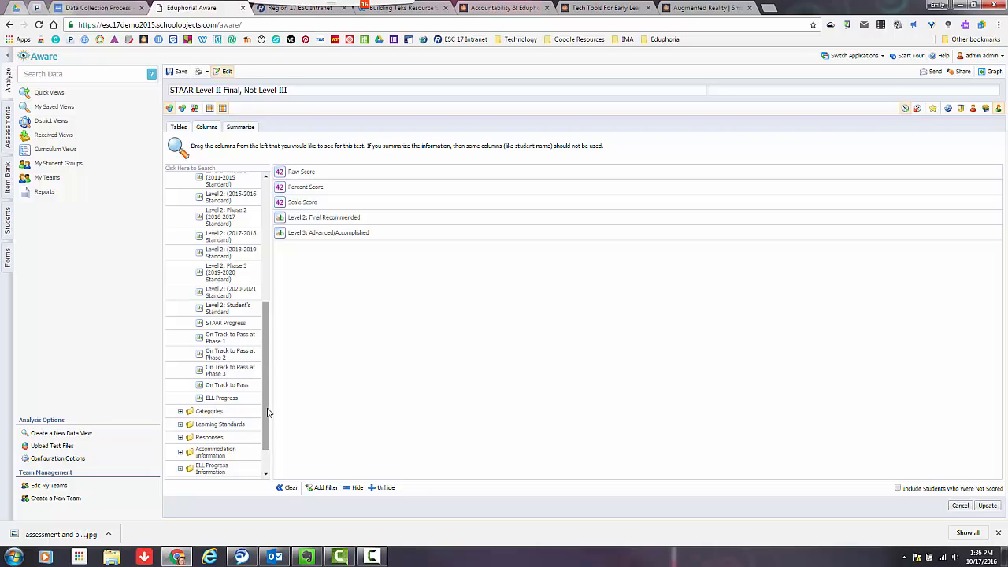
- Collapse the Scores folder and add the All Learning Standards column from Learning Standards to the view
left_click_drag(268, 407, 271, 312)
scroll(272, 312, "up", 3)
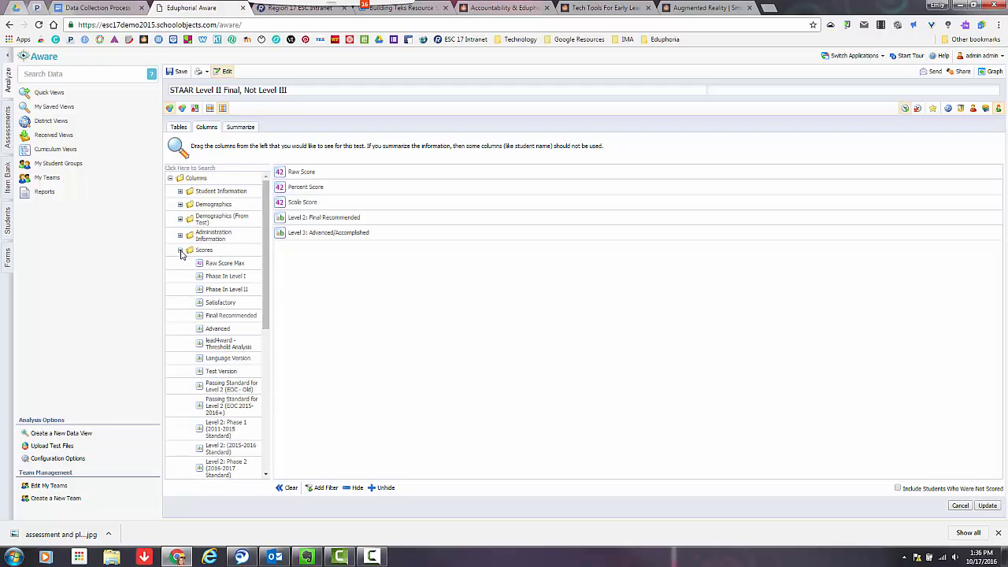
left_click(180, 250)
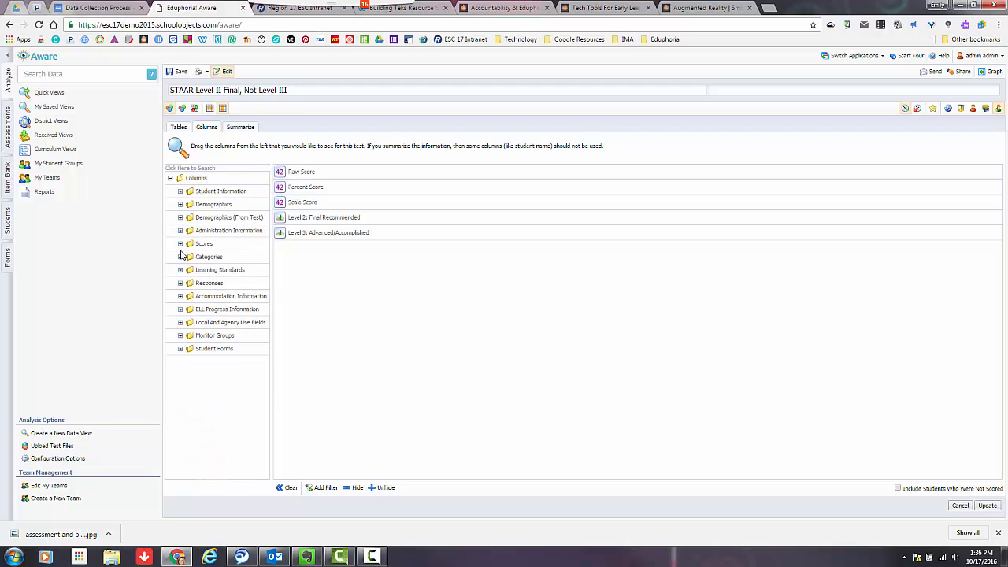
double_click(221, 271)
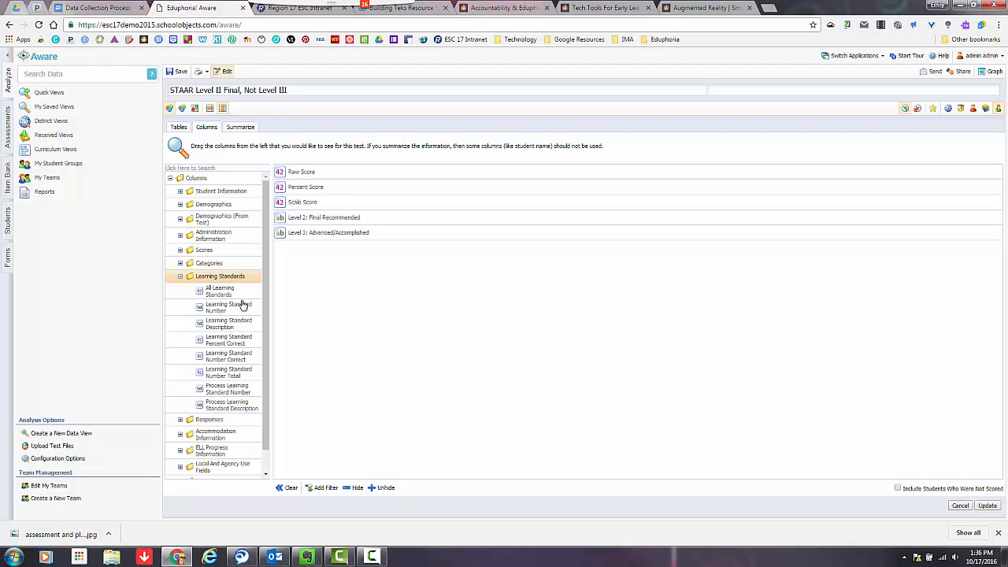
left_click_drag(224, 293, 334, 271)
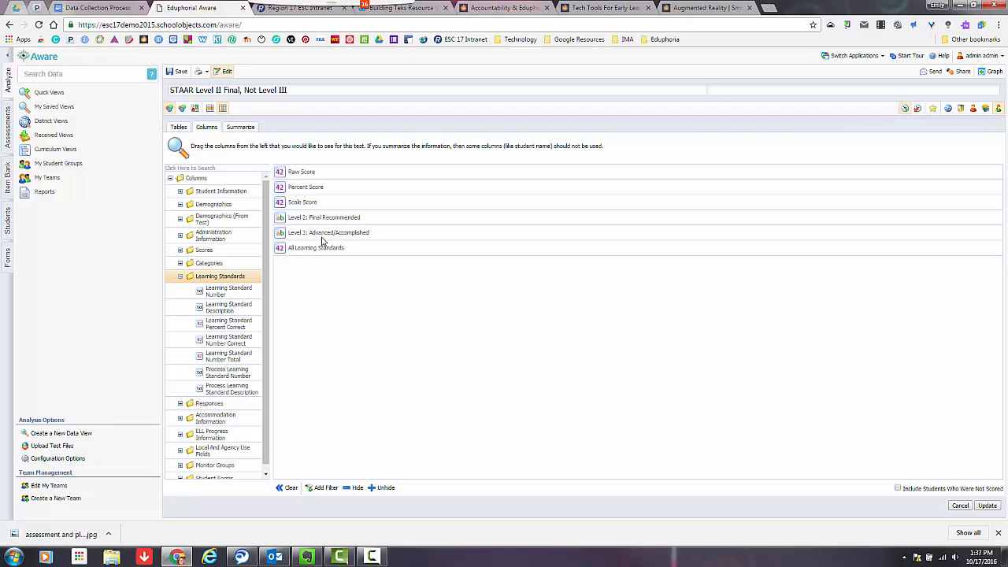
- Add a filter to the Level 2: Final Recommended column so that it equals Yes
left_click(313, 220)
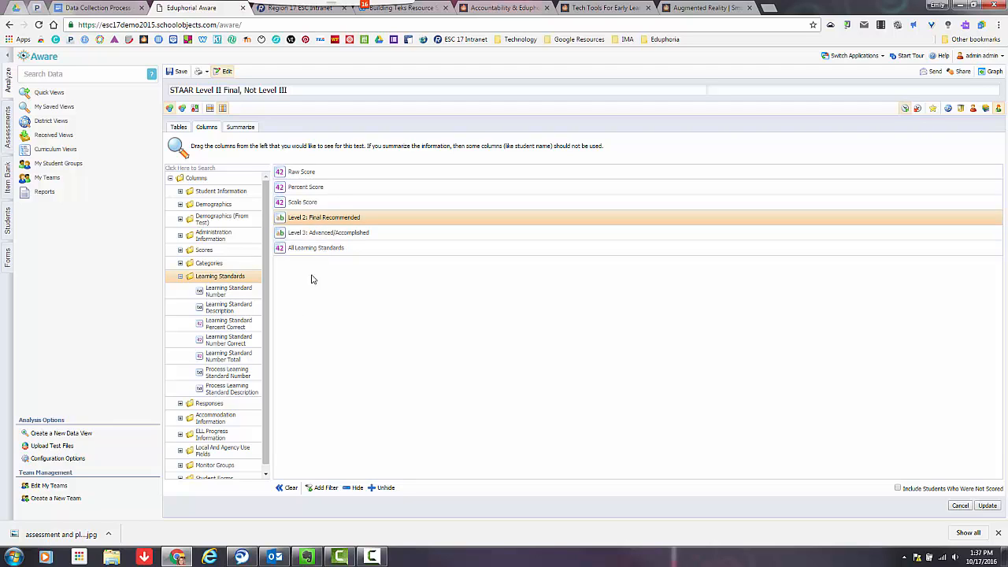
left_click(319, 489)
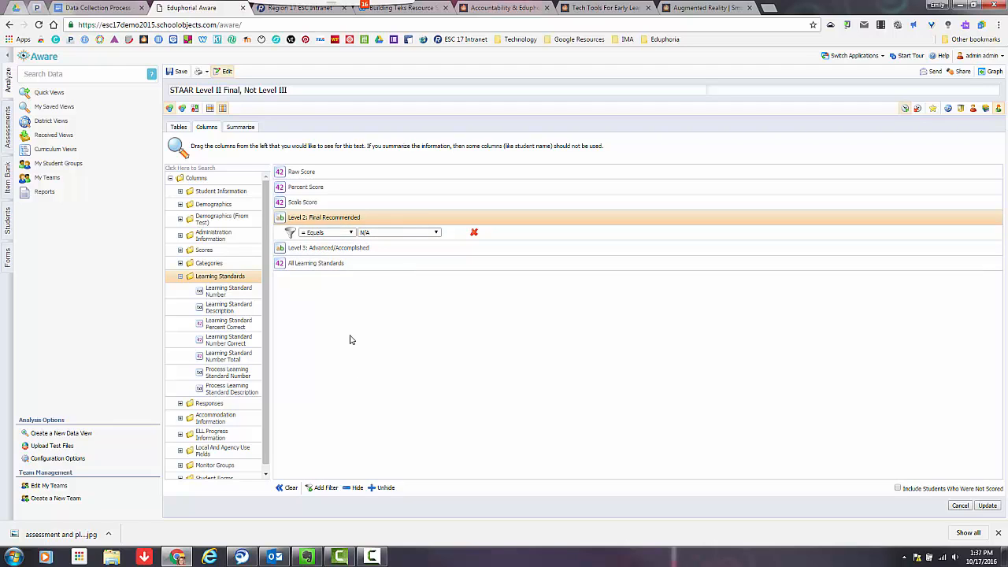
left_click(395, 234)
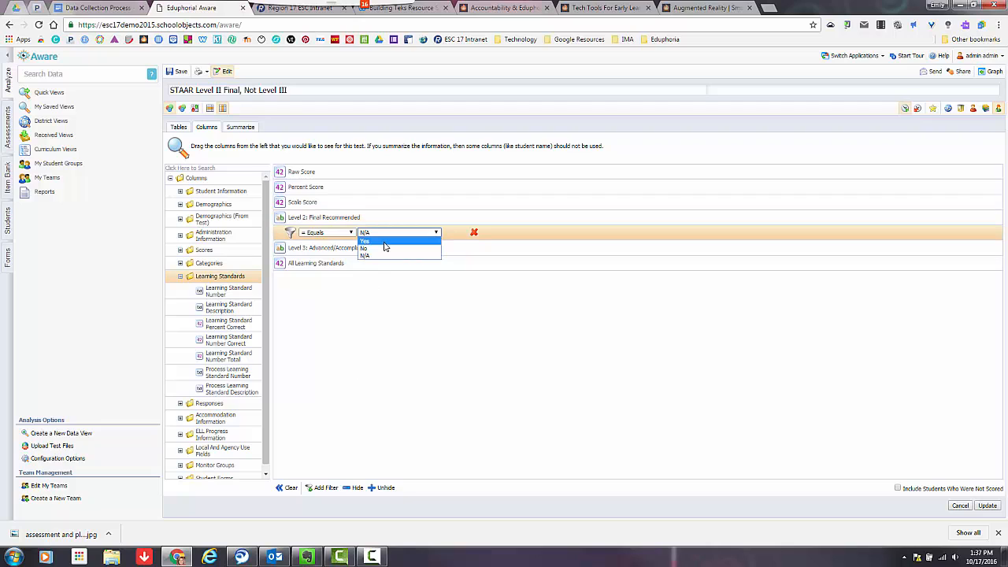
left_click(385, 242)
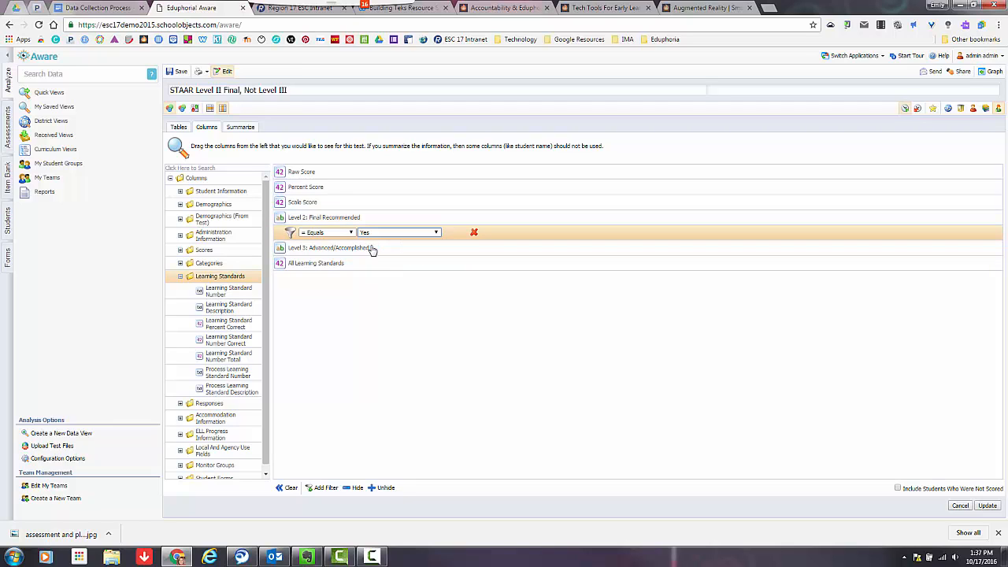
left_click(323, 221)
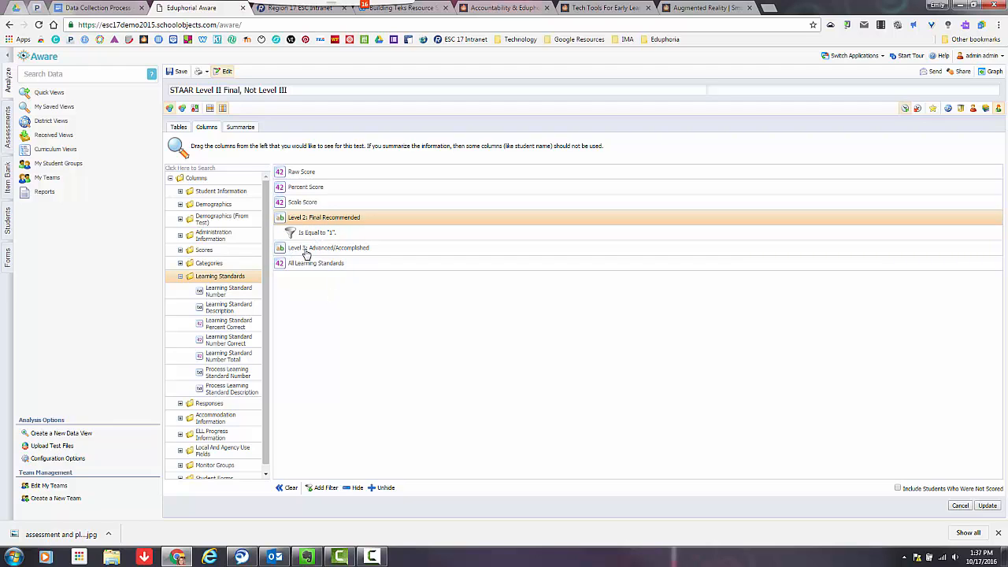
- Add a filter to the Level 3: Advanced/Accomplished column so that it equals No, and update the view
left_click(306, 249)
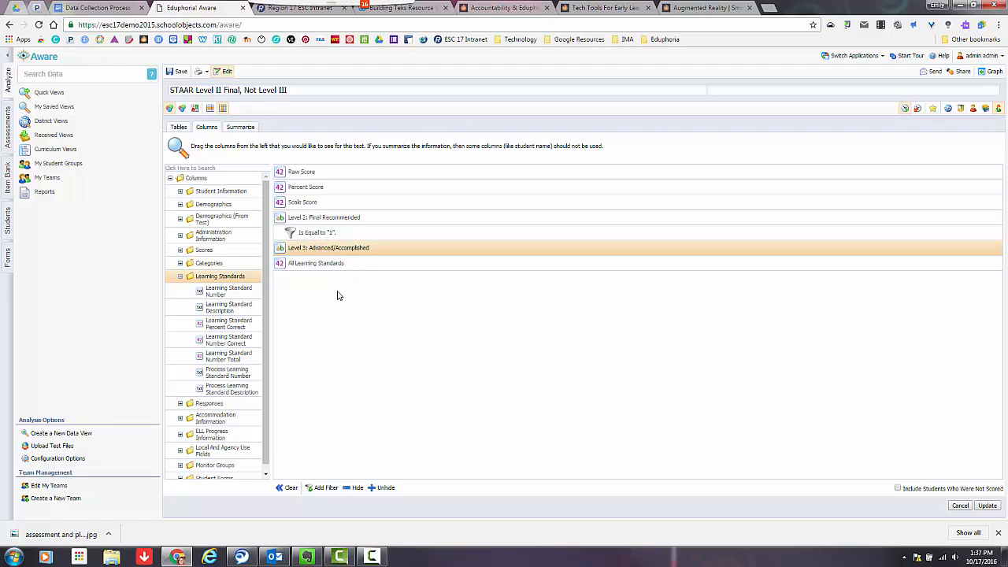
left_click(322, 488)
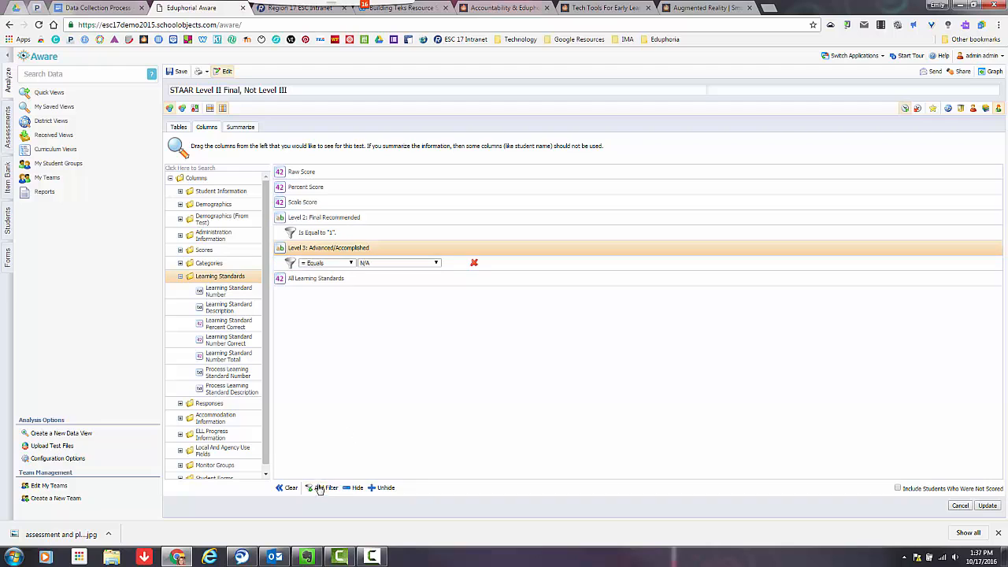
left_click(393, 264)
left_click(389, 280)
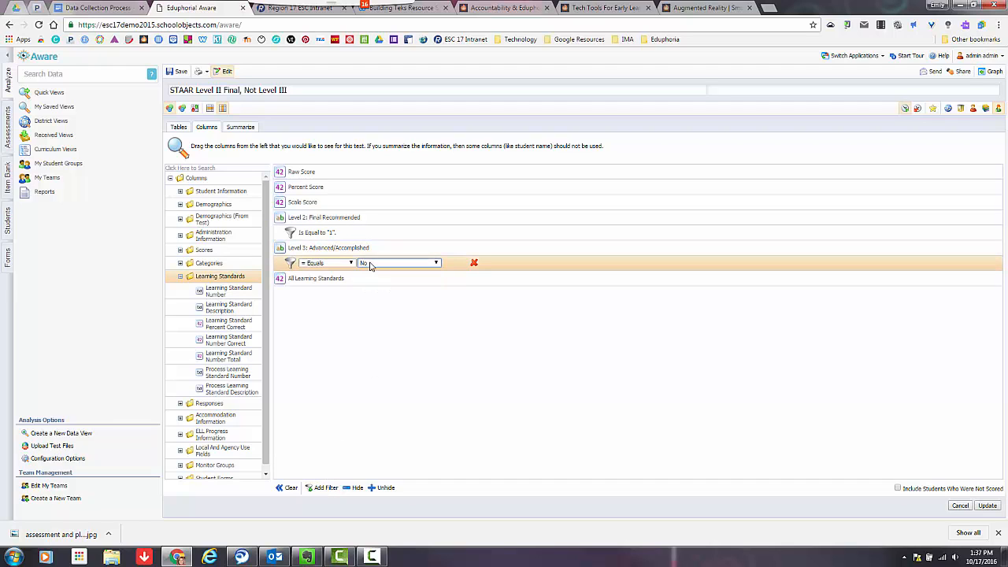
left_click(361, 249)
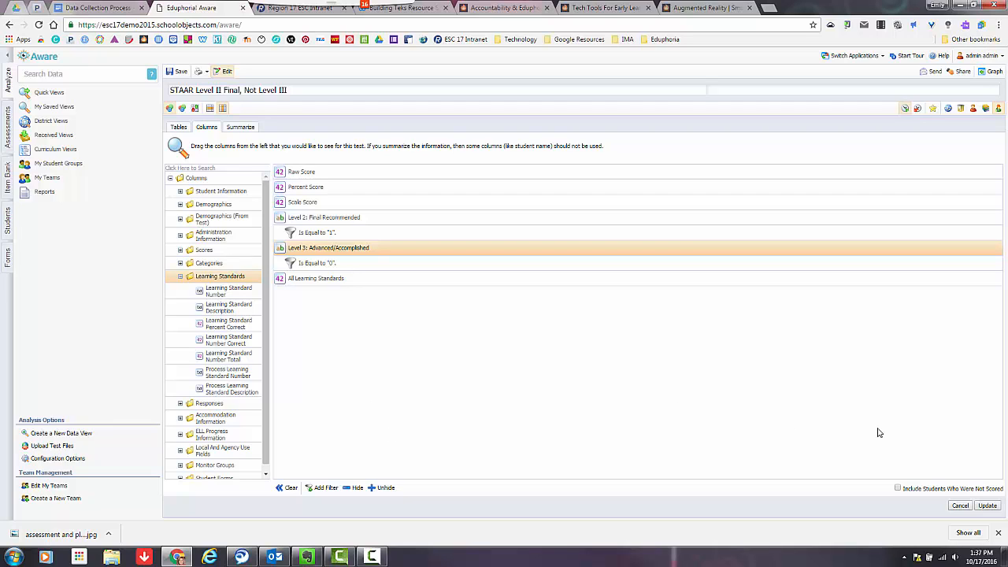
left_click(987, 506)
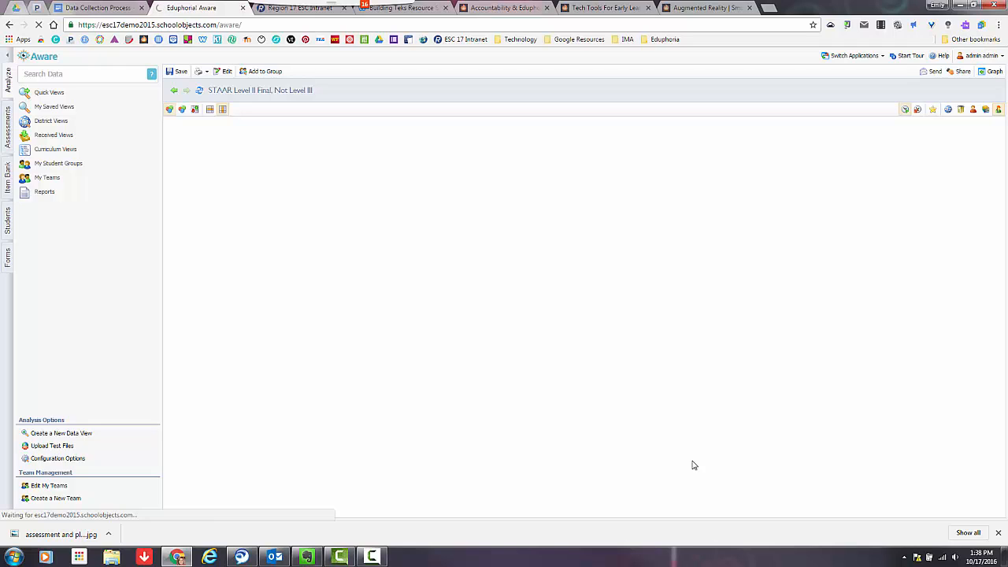
left_click(999, 537)
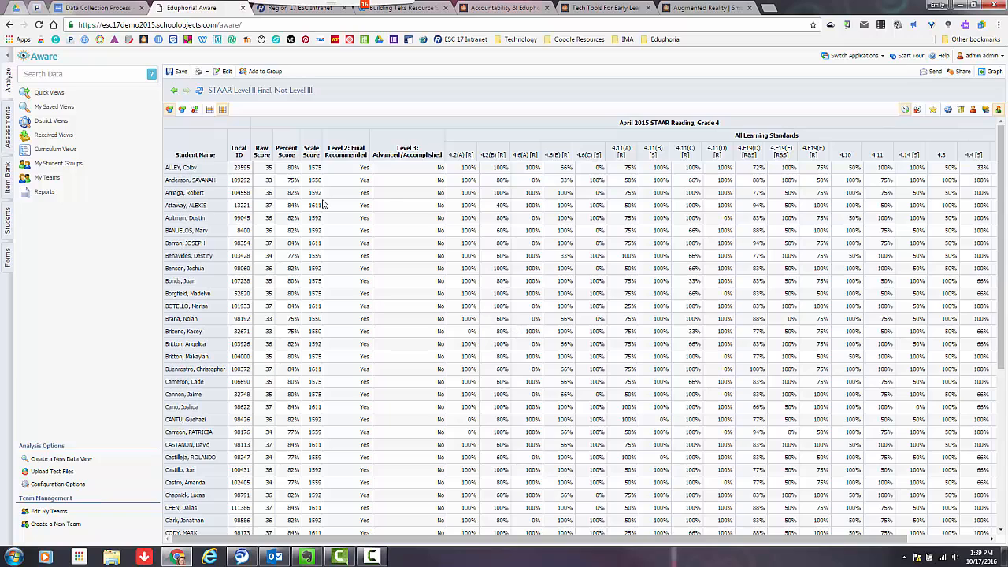
- Turn on color coding for the scores and sort the students by Percent Score from highest to lowest
left_click(182, 112)
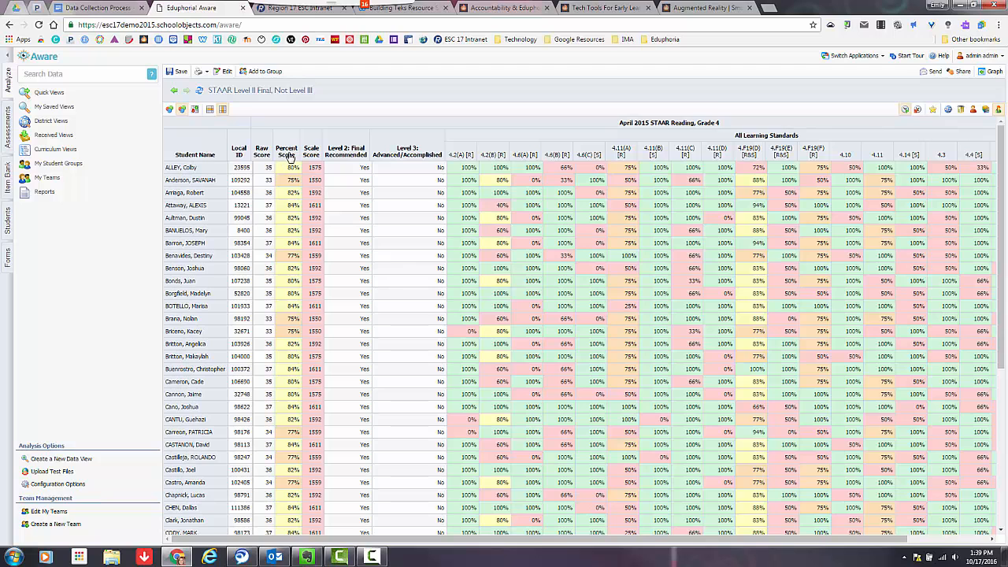
left_click(290, 155)
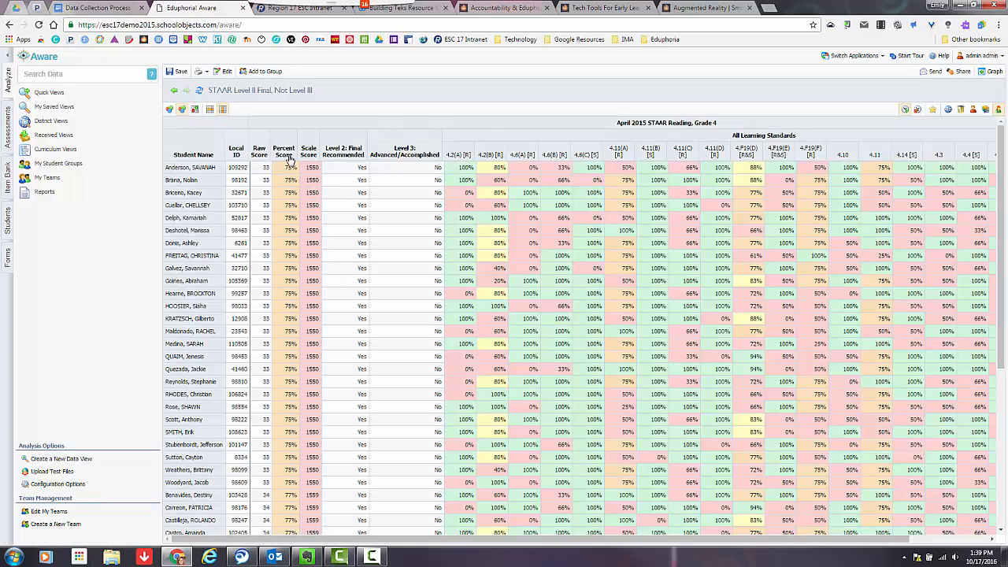
left_click(289, 157)
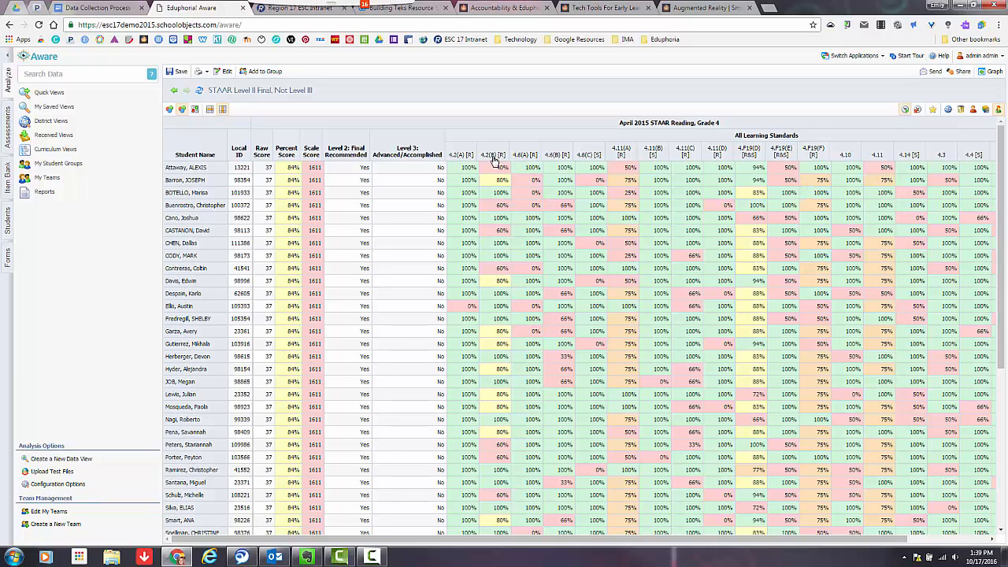
- Save the STAAR Level II Final, Not Level III view
mouse_move(494, 159)
left_click(181, 72)
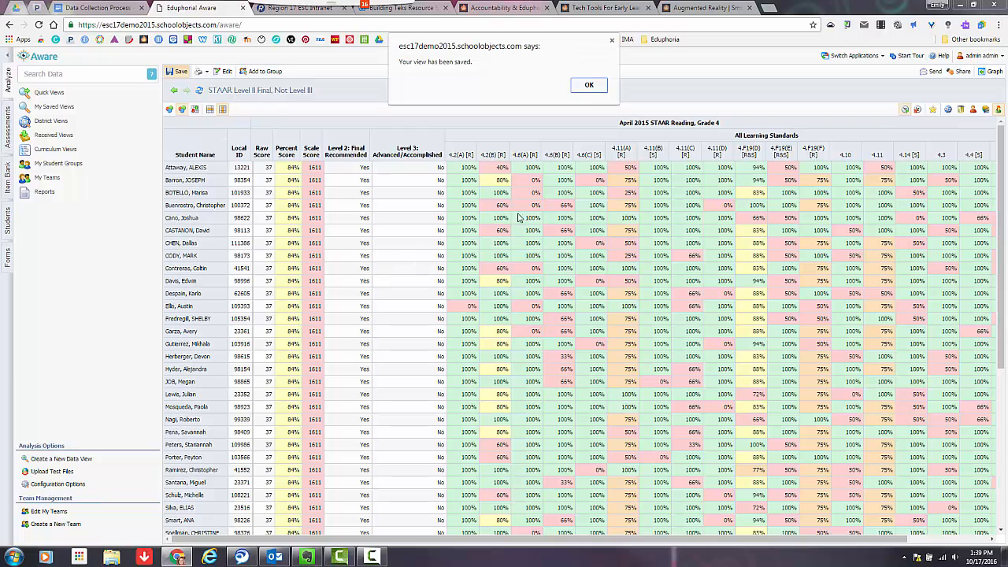
left_click(589, 85)
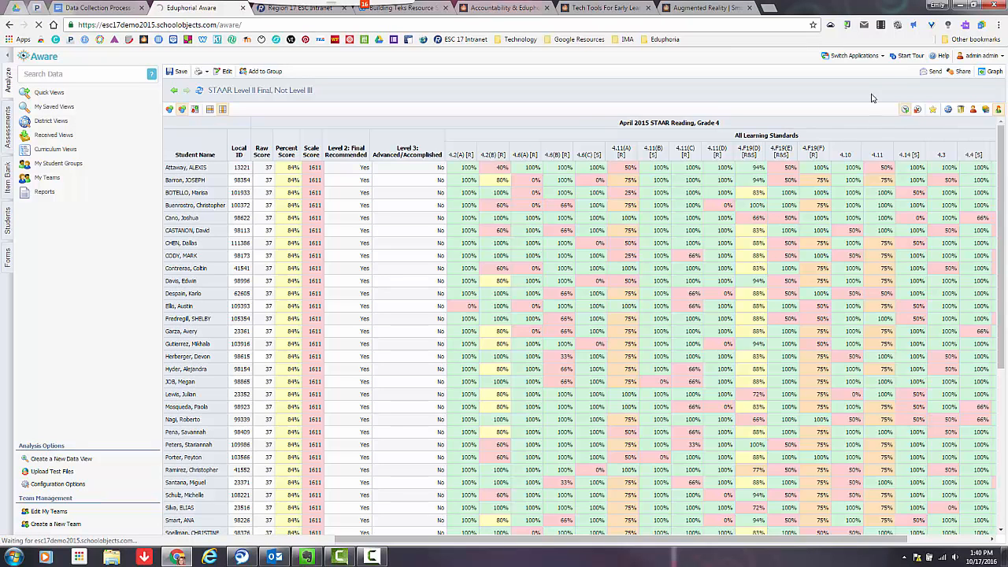
- Share the saved view as a District View, let All Teachers use it, and make it one of the District Quick Views
left_click(962, 72)
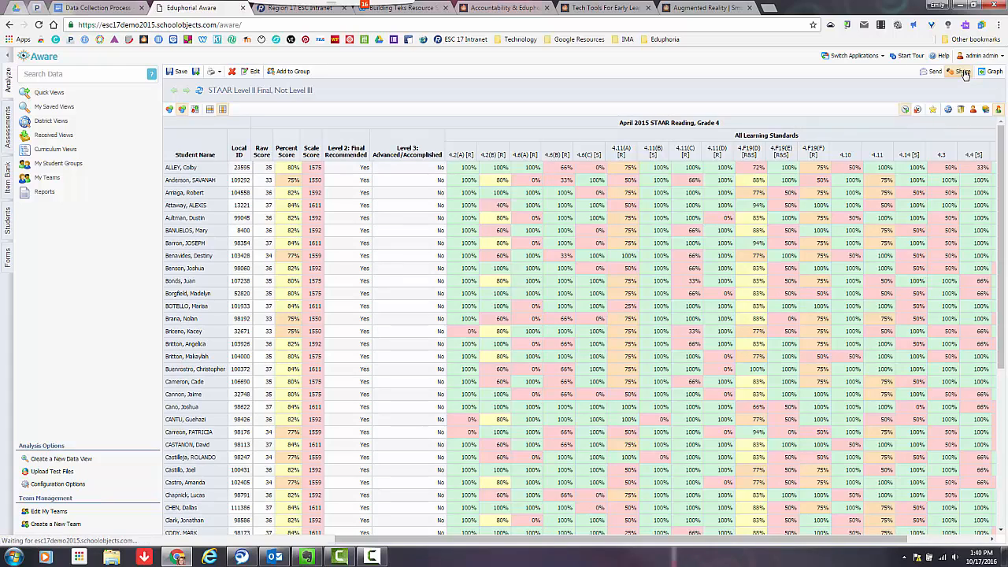
left_click(964, 73)
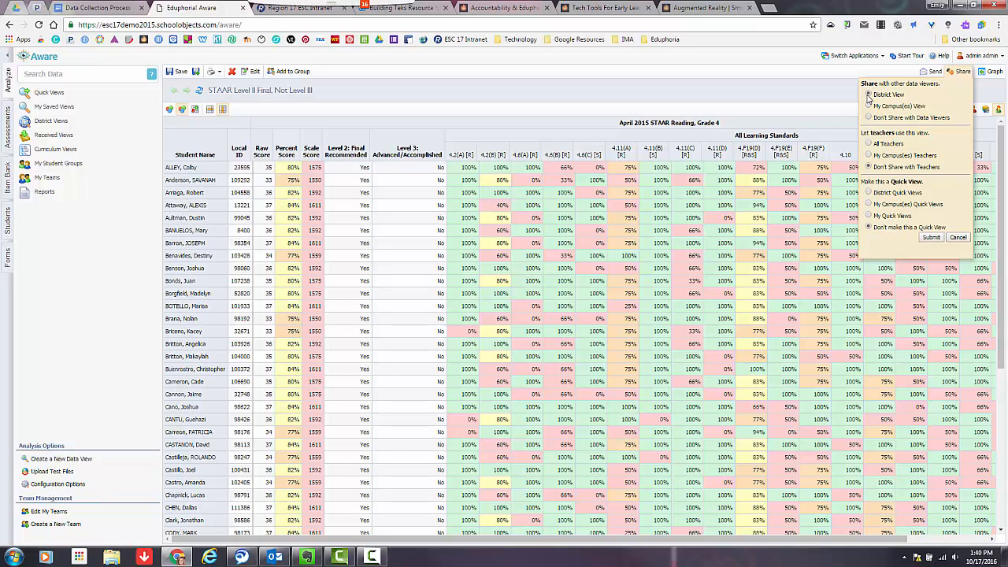
left_click(869, 144)
left_click(868, 192)
left_click(934, 238)
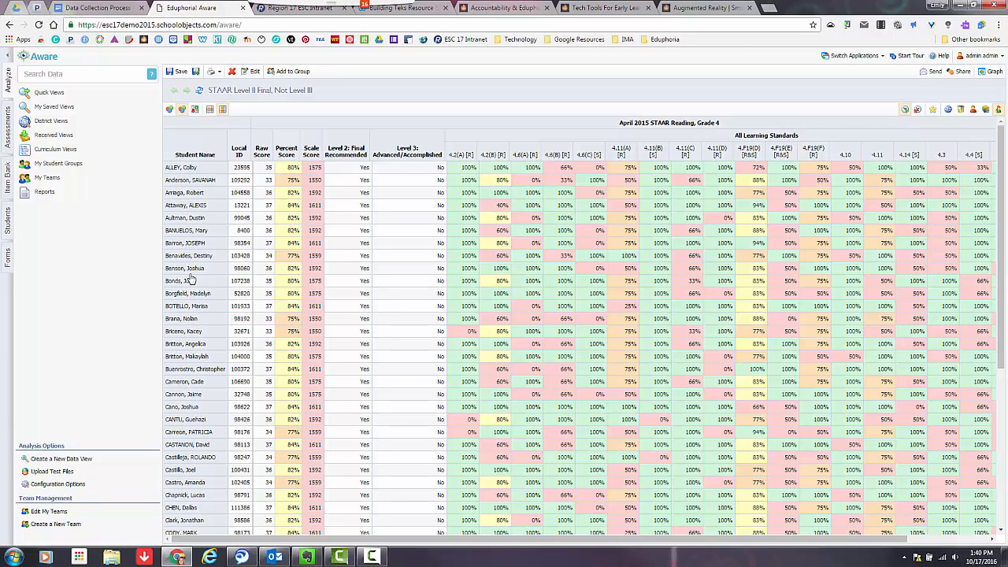
- Open the quick view of the 2015 STAAR Test for Eighth Grade Science
left_click(50, 95)
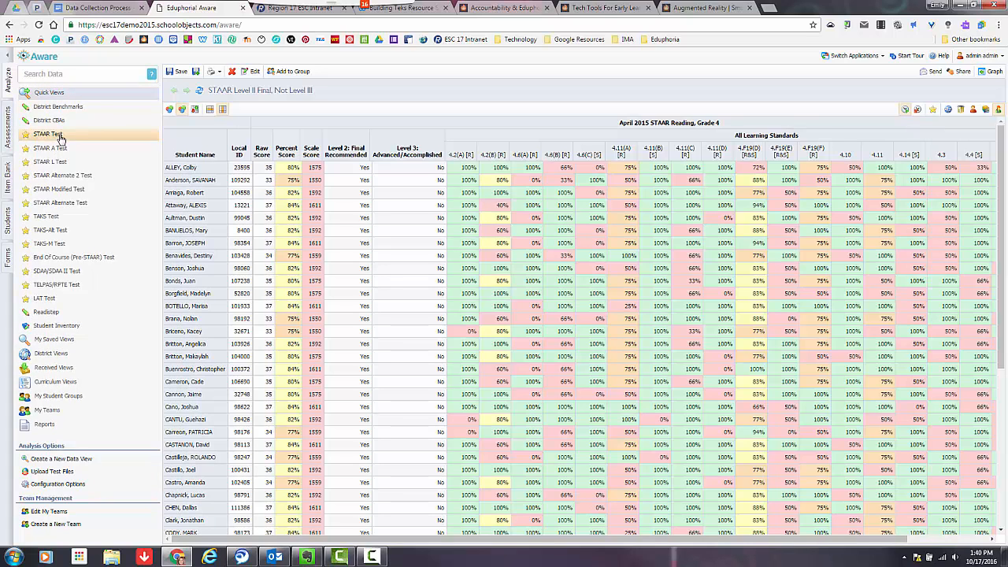
left_click(60, 138)
left_click(45, 190)
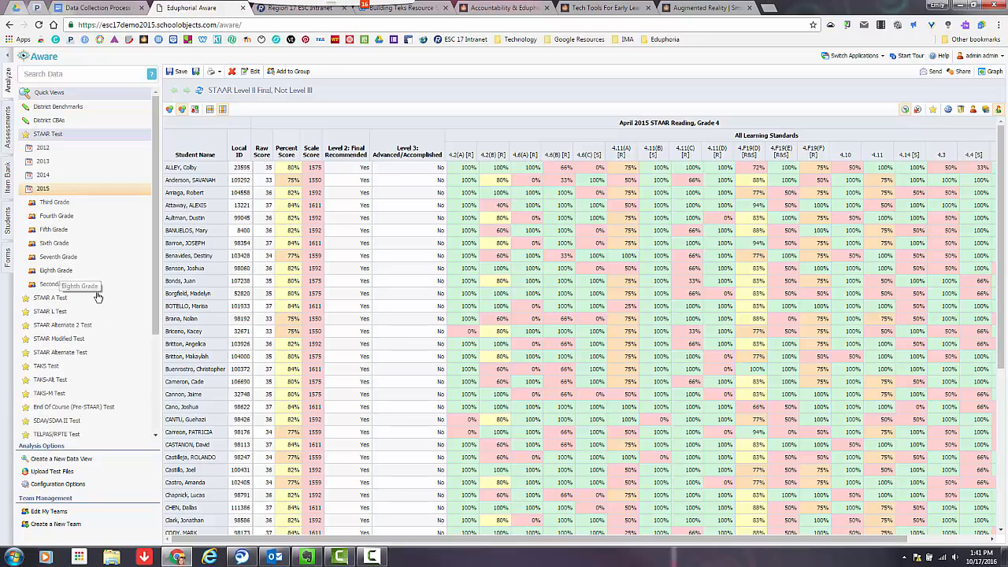
left_click(57, 270)
left_click(54, 313)
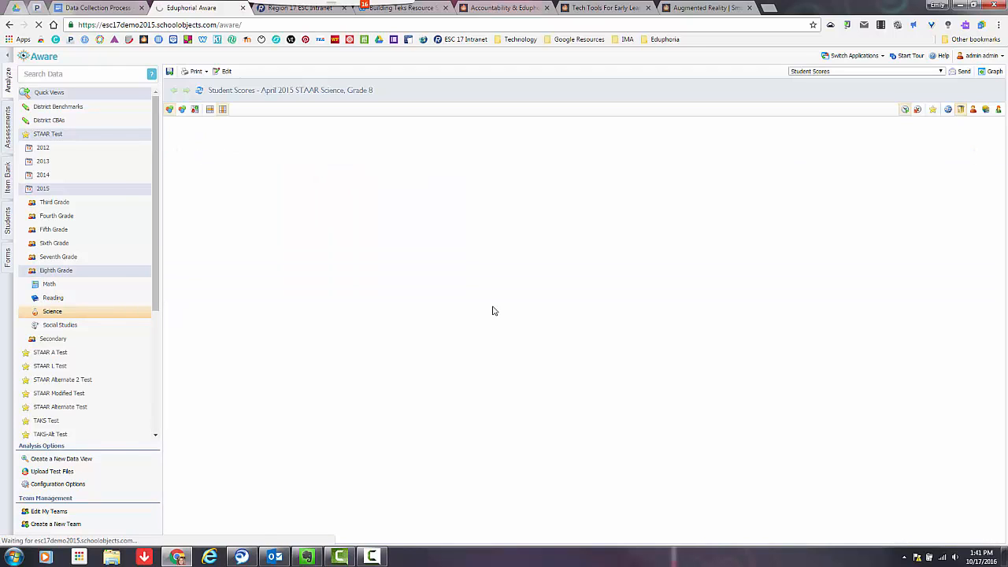
- Apply the STAAR Level II Final, Not Level III view to the Grade 8 Science results
left_click(840, 77)
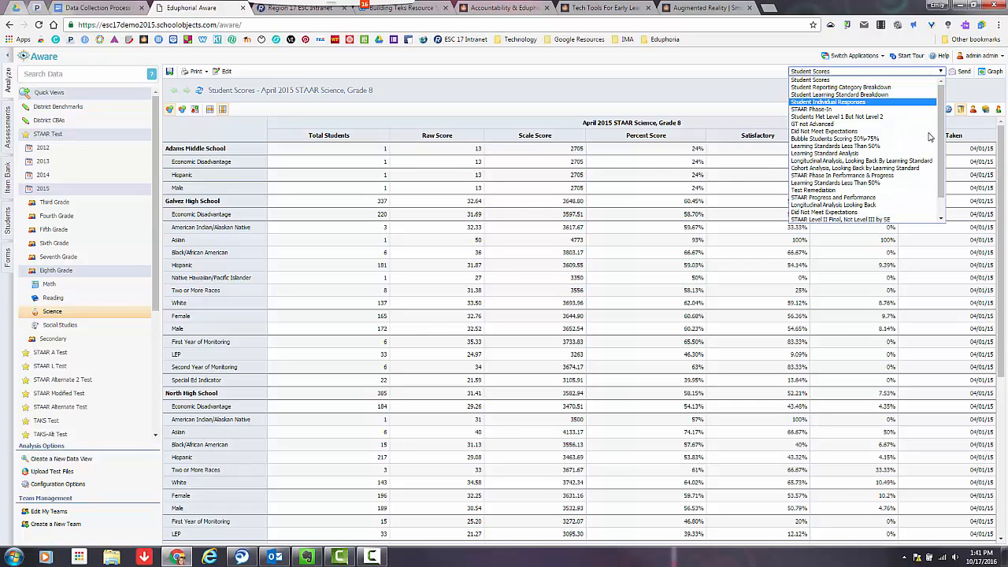
left_click_drag(939, 144, 939, 182)
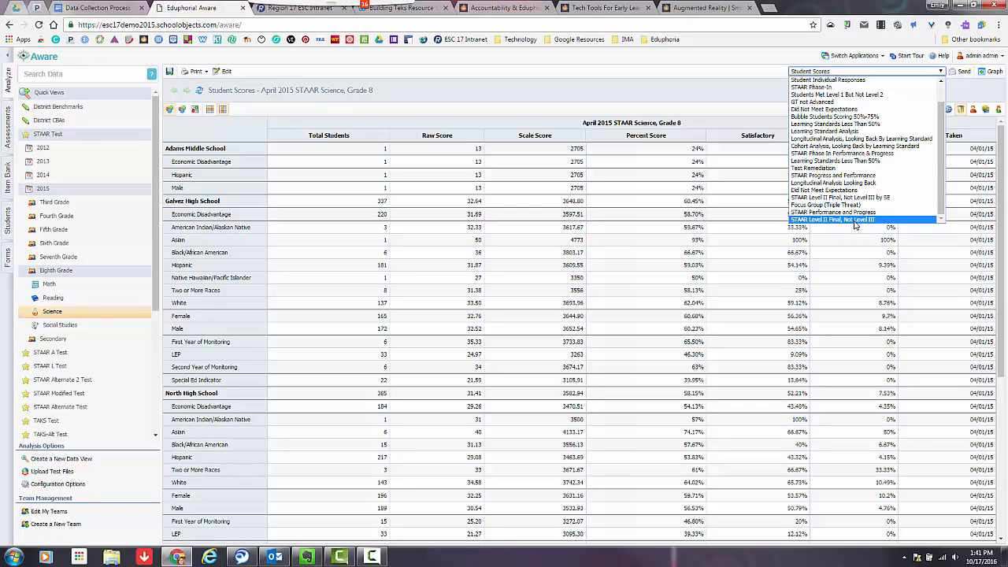
left_click(855, 220)
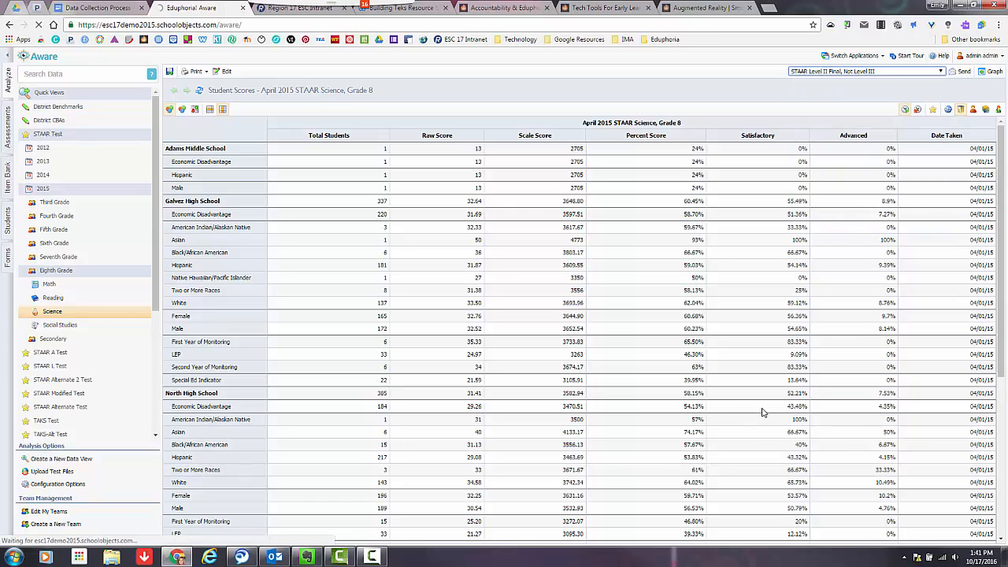